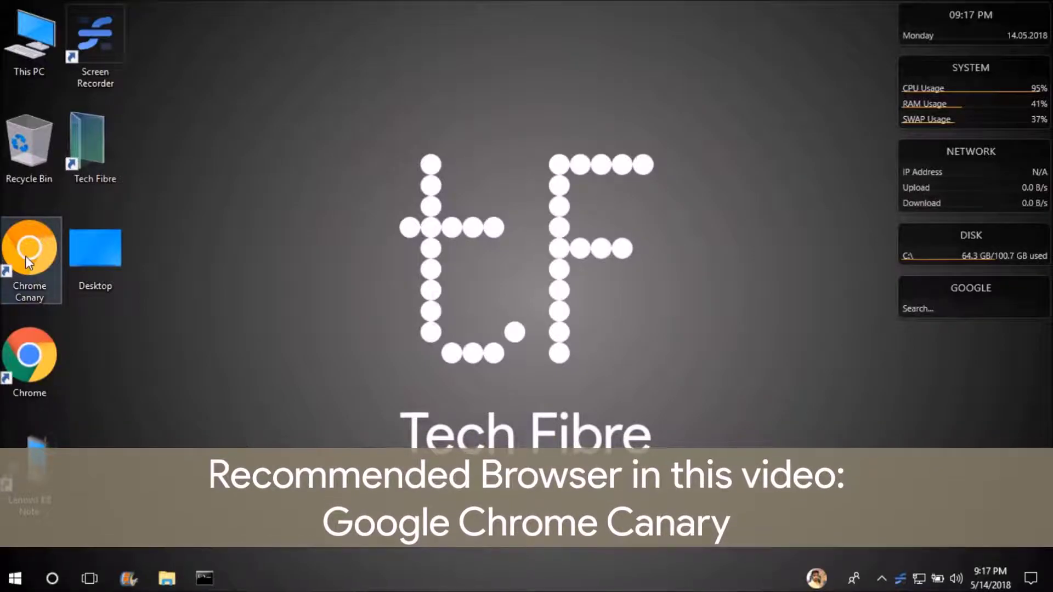
Open Chrome Canary in a restored window, then launch regular Chrome and move it aside
double_click(25, 255)
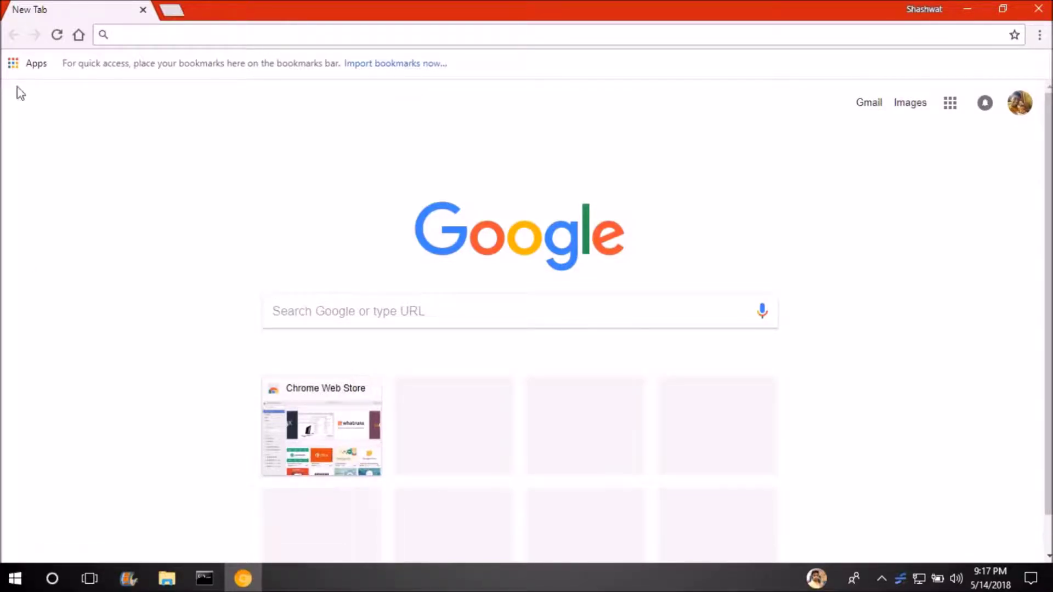
double_click(400, 5)
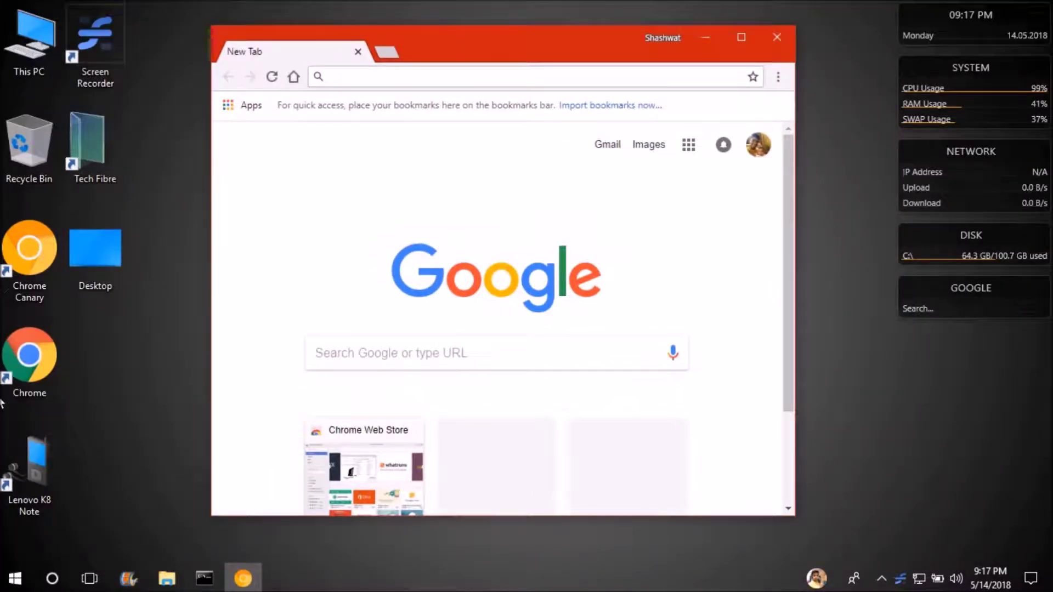
left_click(18, 379)
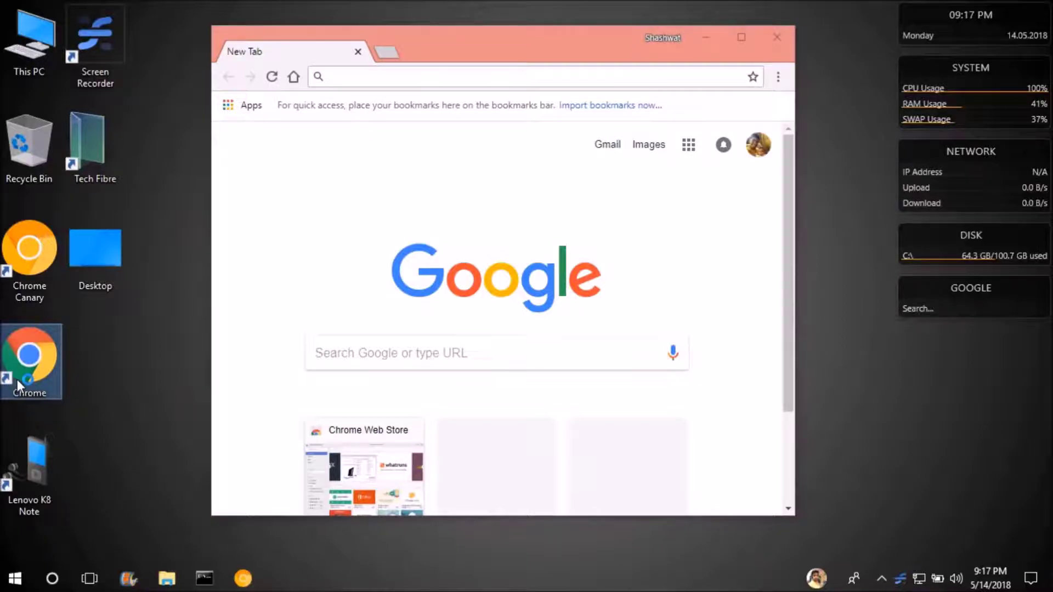
double_click(17, 380)
left_click_drag(282, 77, 426, 124)
Compare the two browser windows, then maximize the Canary window
left_click(481, 32)
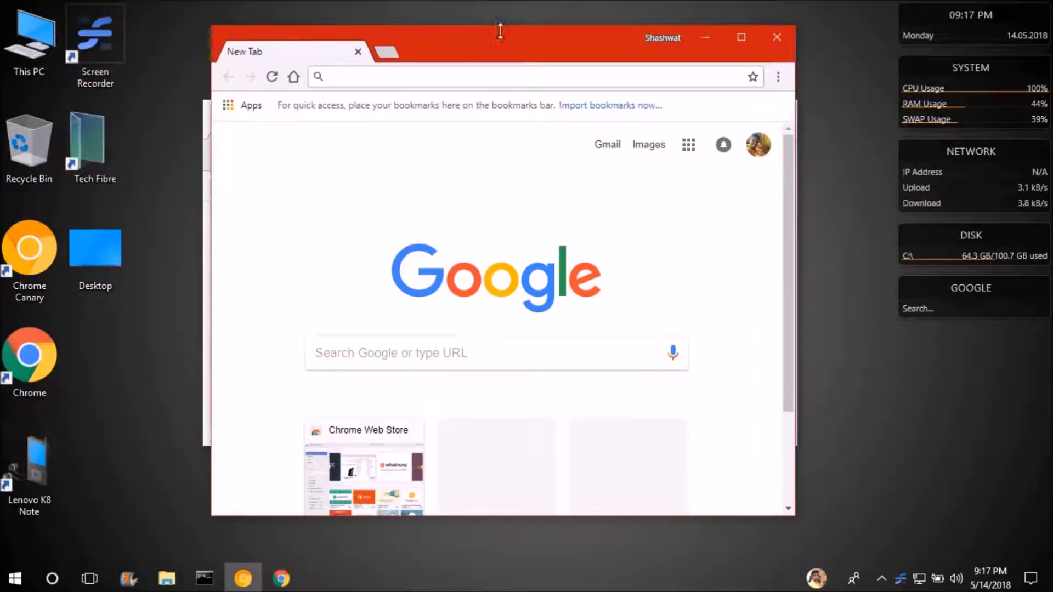
key("alt+Tab")
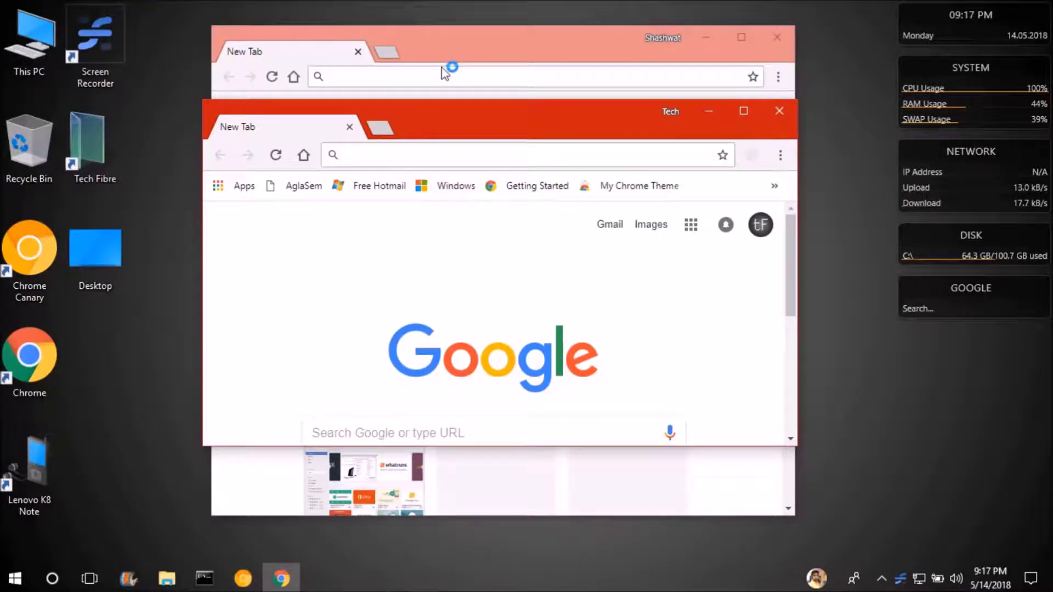
left_click(466, 64)
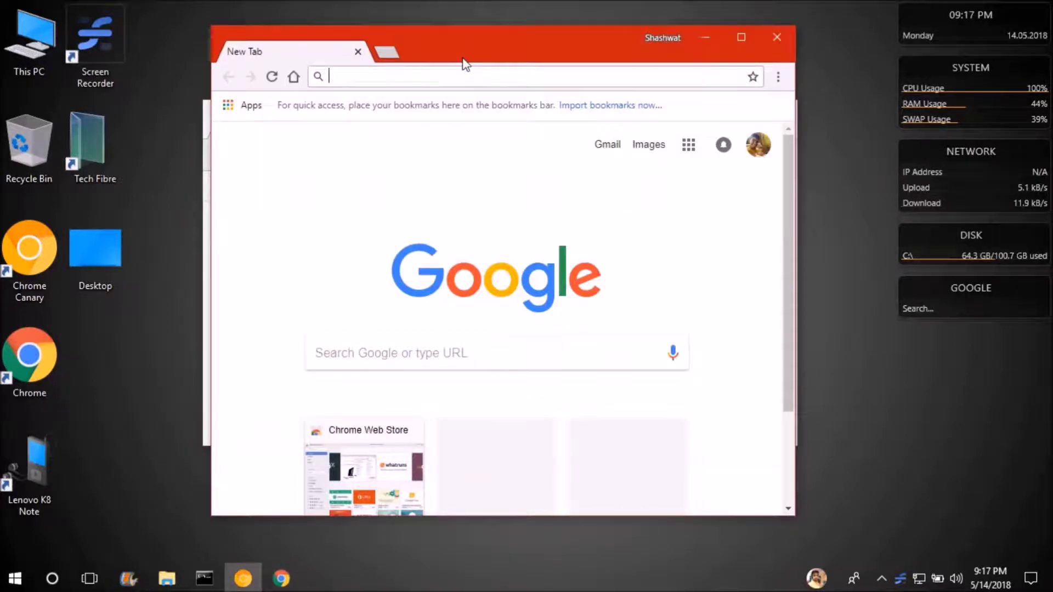
left_click(742, 37)
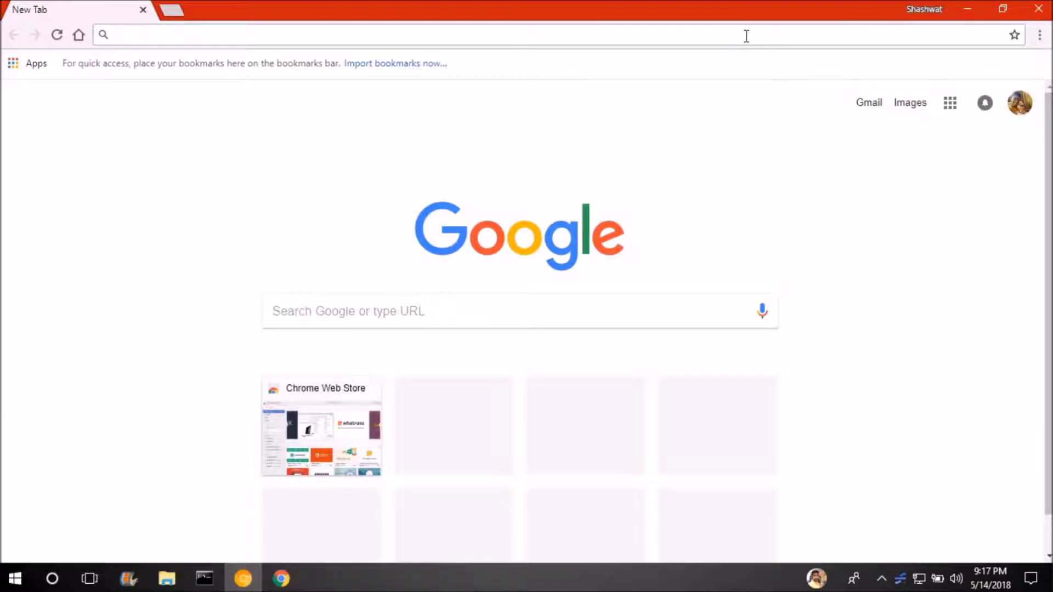
Load chrome://flags in Canary's address bar
type("chrom")
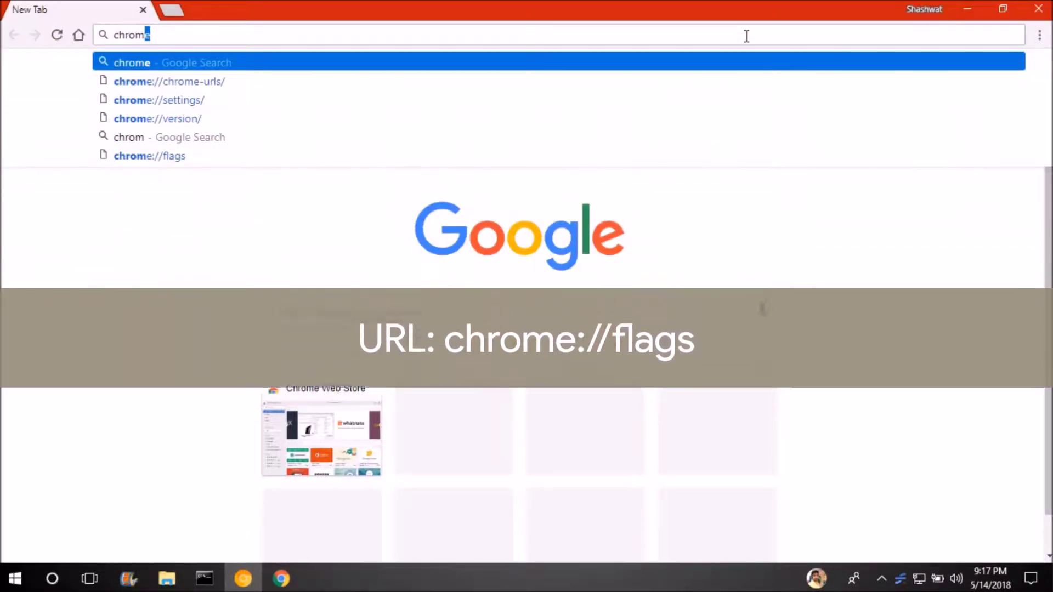
type("e://f")
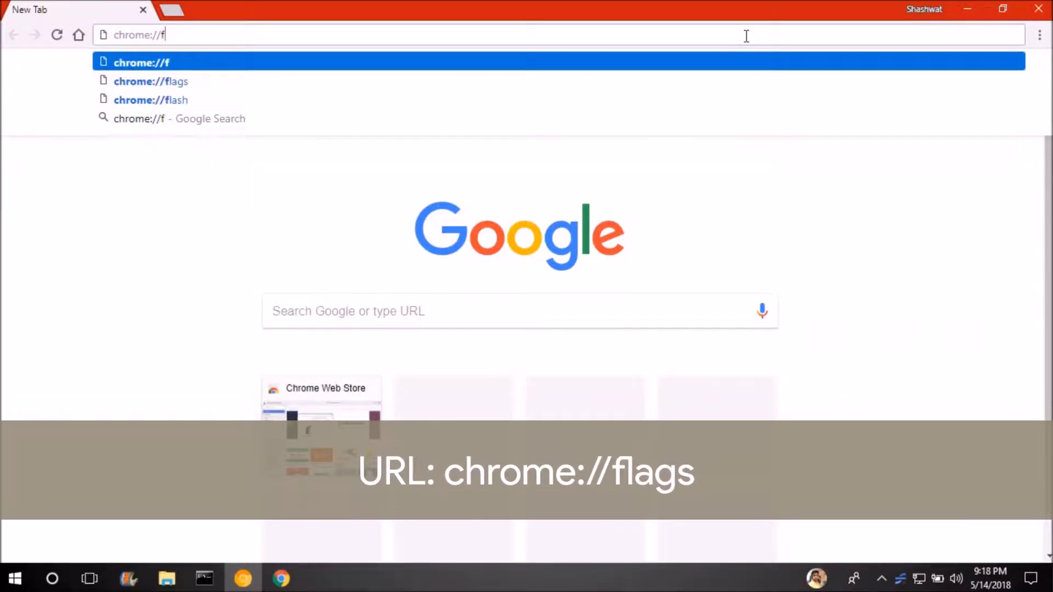
type("lags")
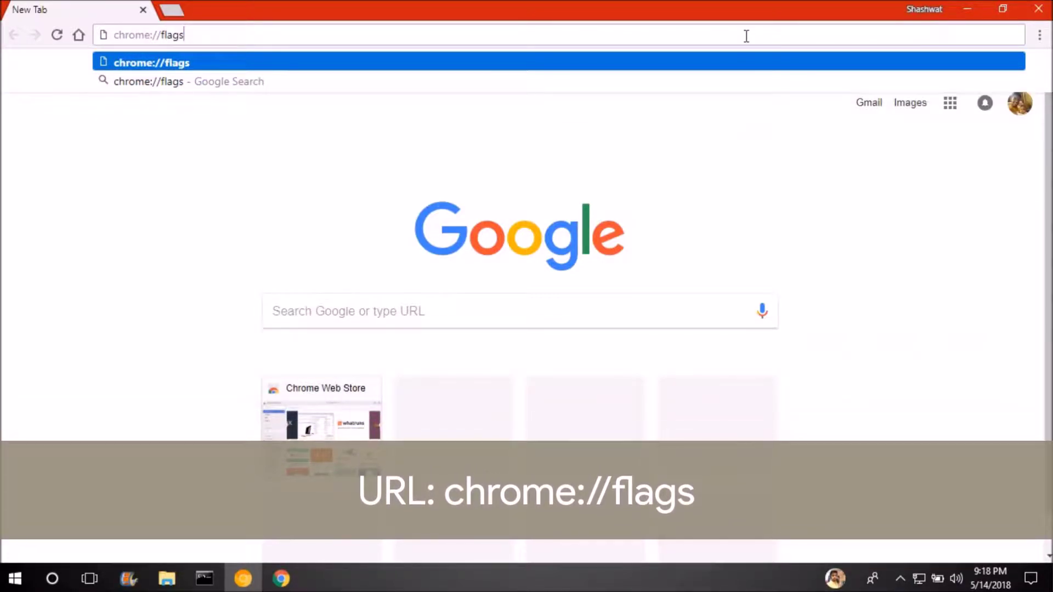
key("Return")
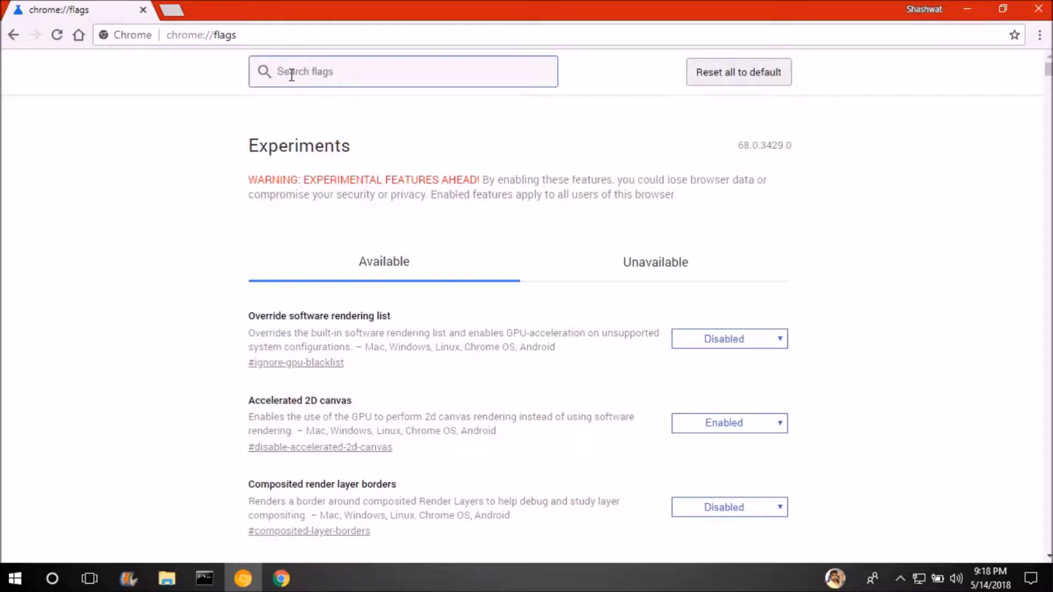
Search the flags for #top-chrome-md and jump to its entry
type("#top")
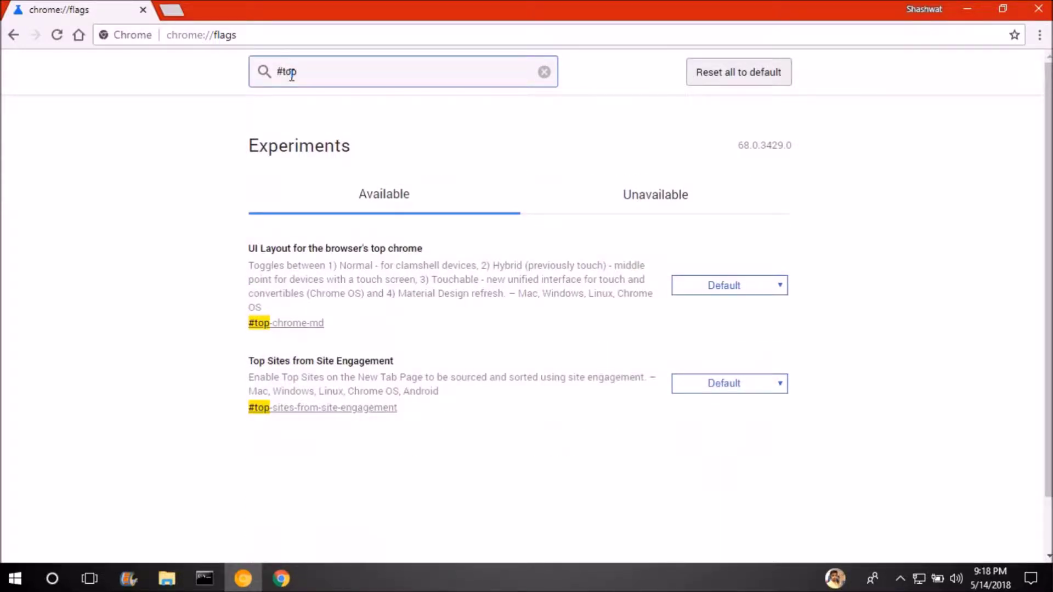
type("-chr")
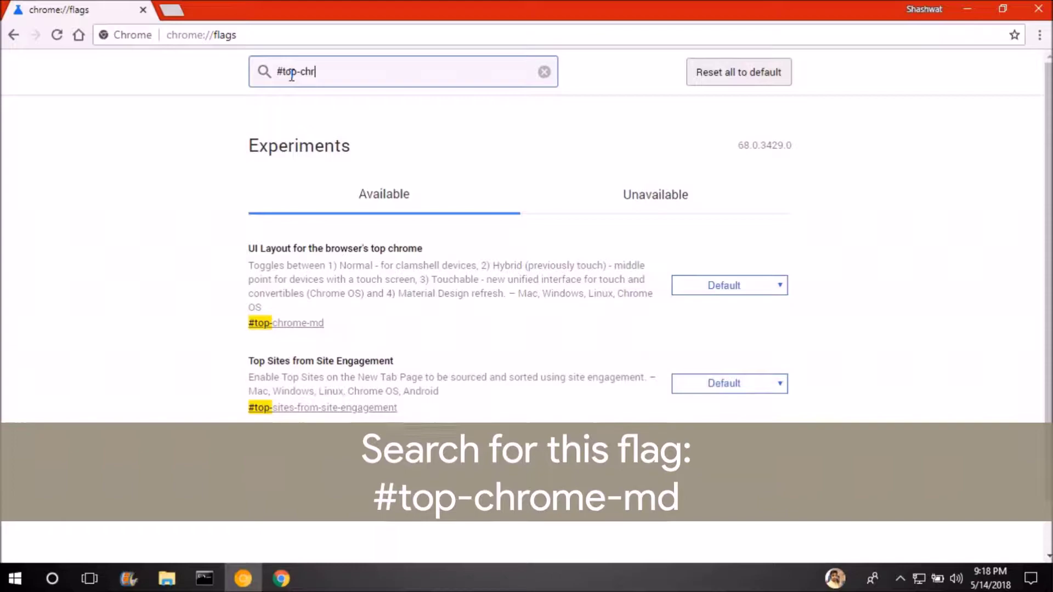
type("ome-md")
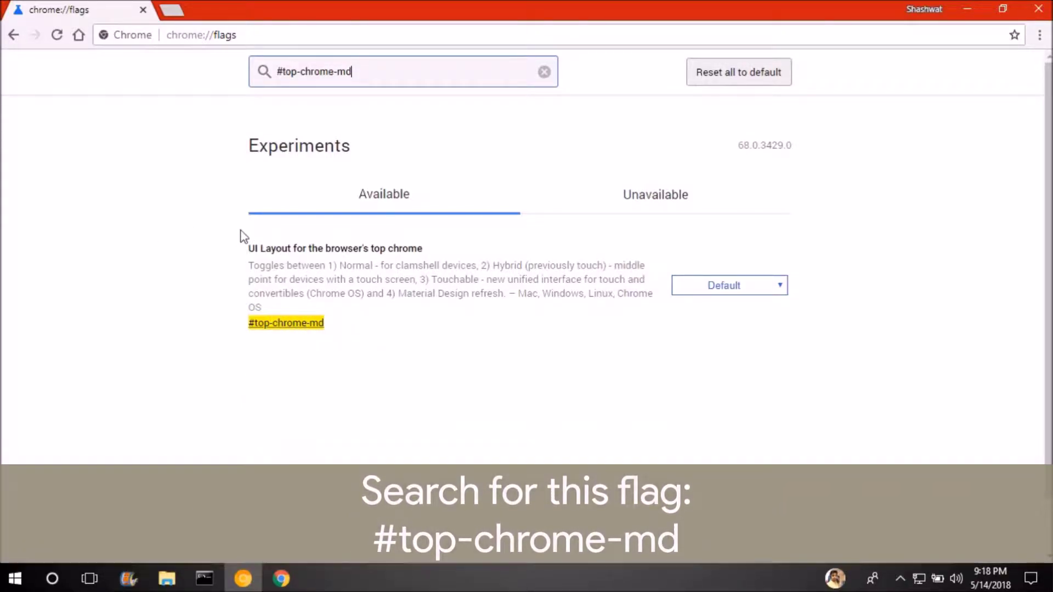
left_click(285, 324)
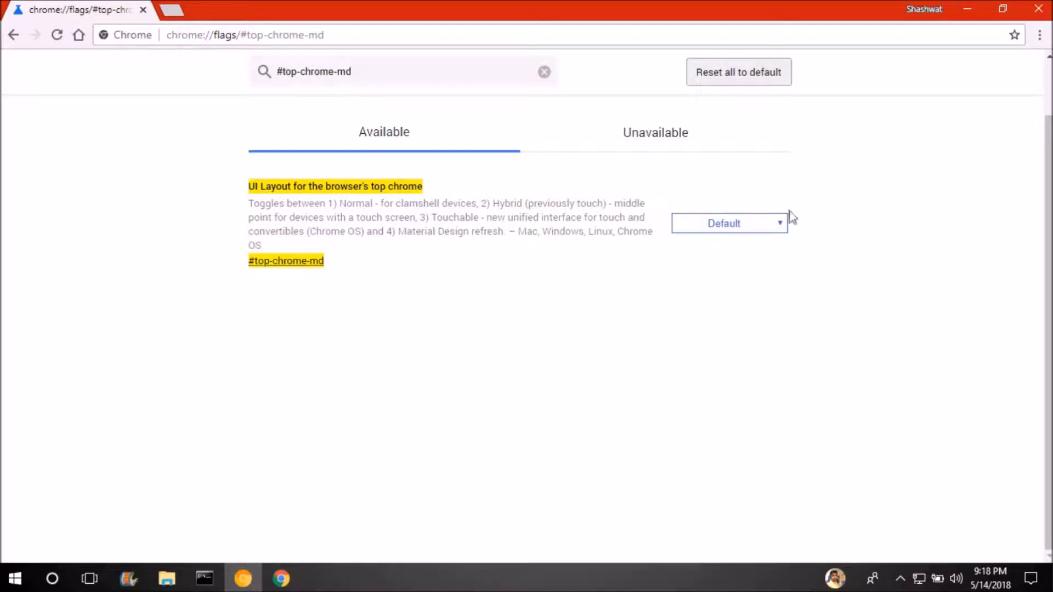
Set 'UI Layout for the browser's top chrome' to Refresh and relaunch Canary
left_click(734, 233)
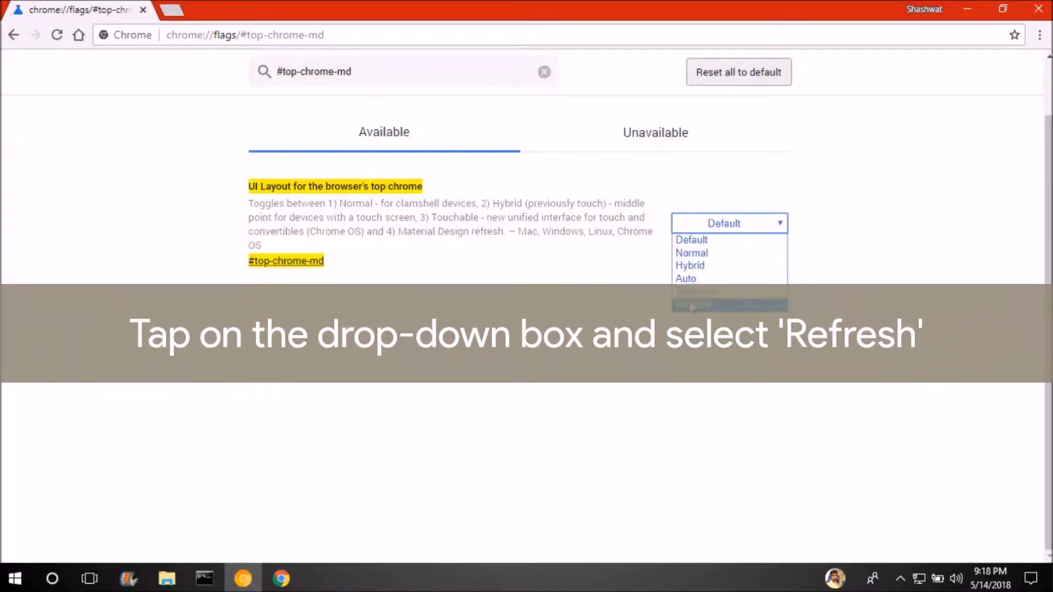
left_click(694, 304)
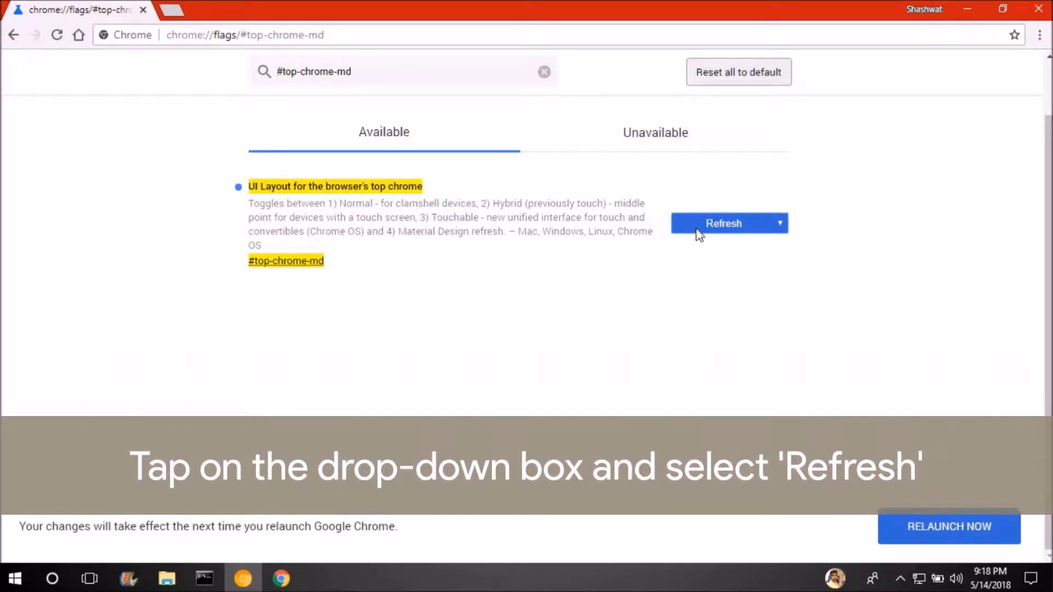
left_click(922, 540)
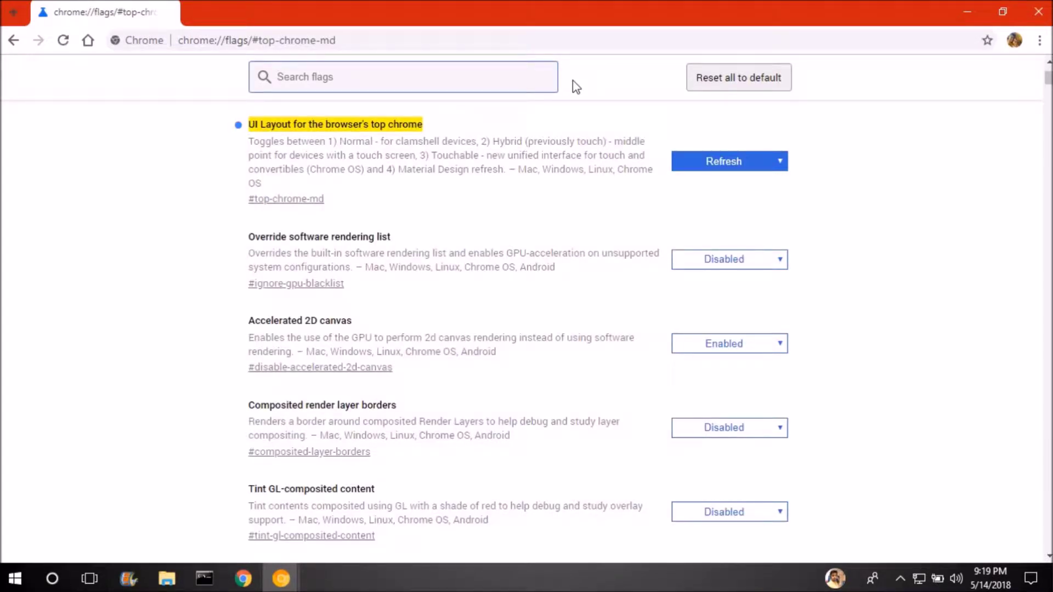
Open a new tab in Canary and snap it right, with regular Chrome filling the left half
double_click(218, 6)
key("super+Home")
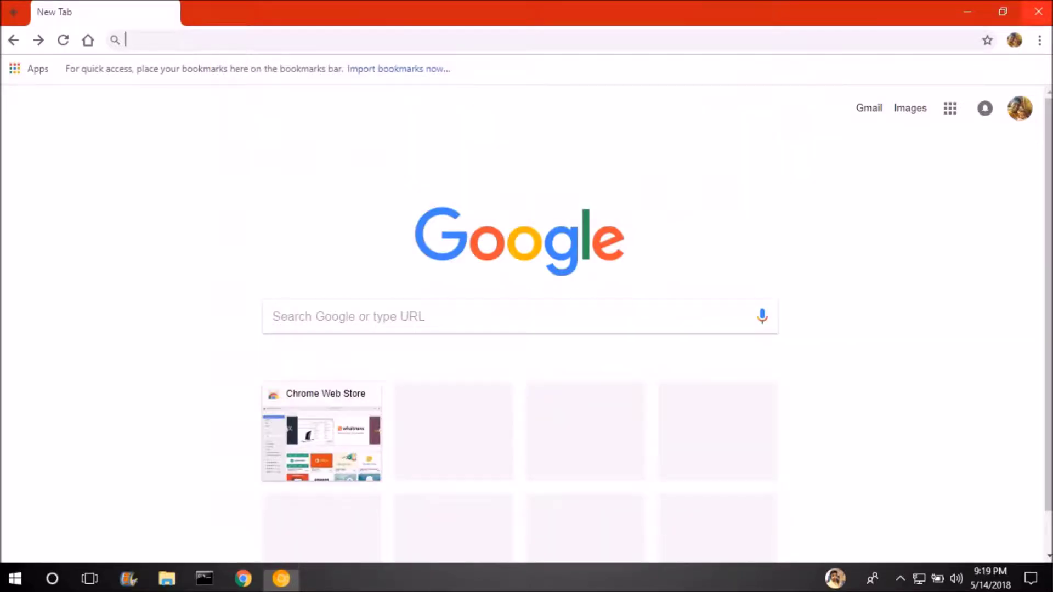
left_click(231, 56)
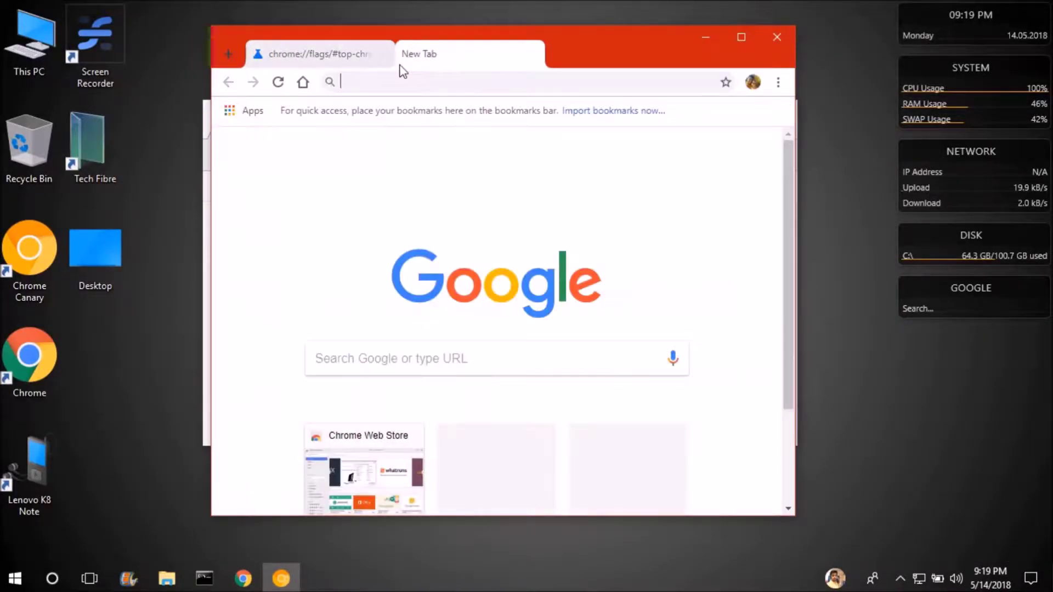
left_click(383, 51)
left_click_drag(535, 46, 1050, 44)
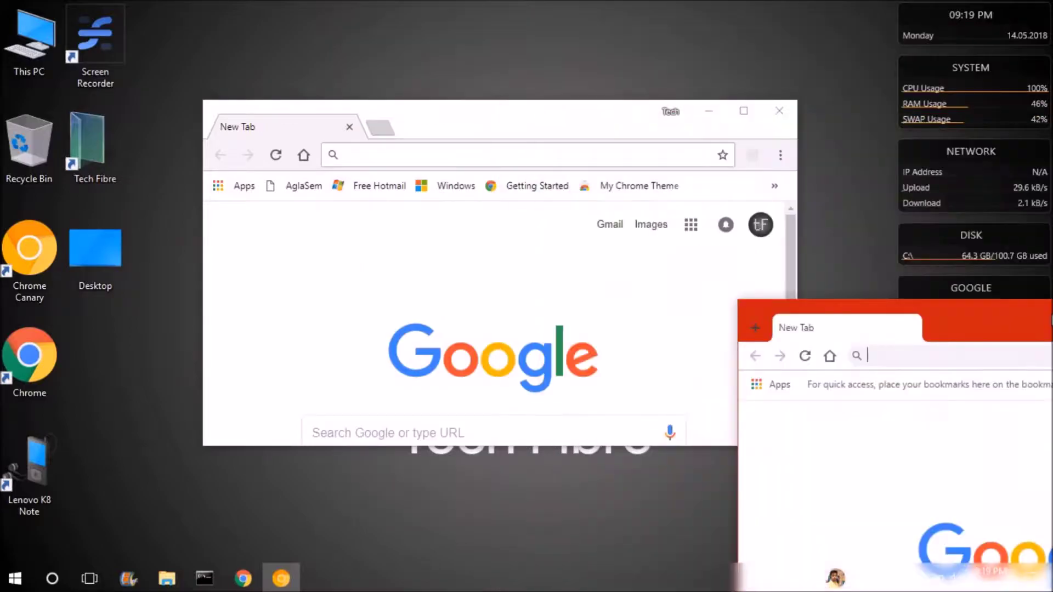
left_click(274, 288)
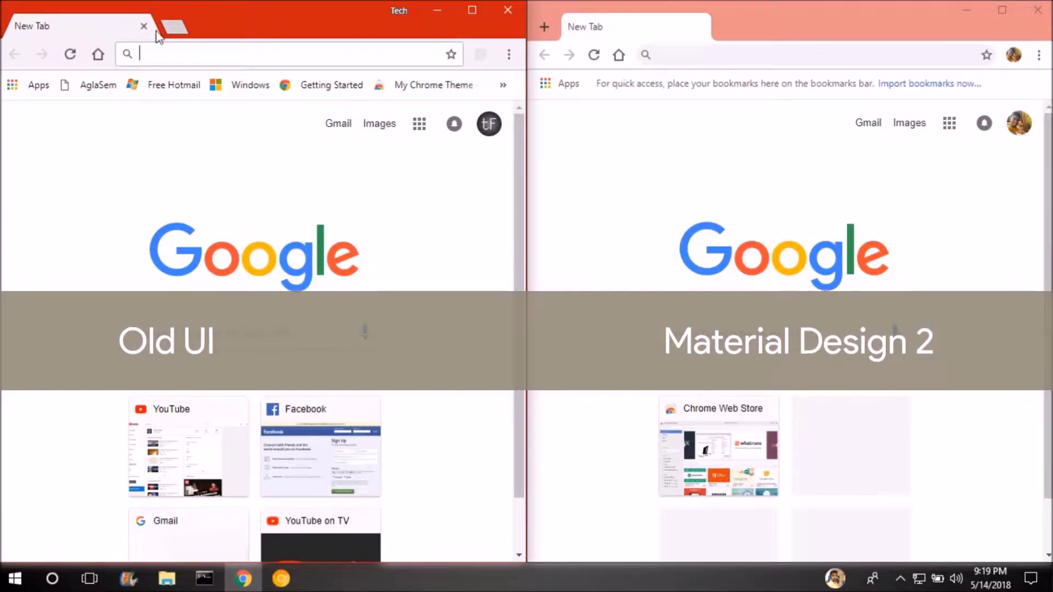
left_click(592, 39)
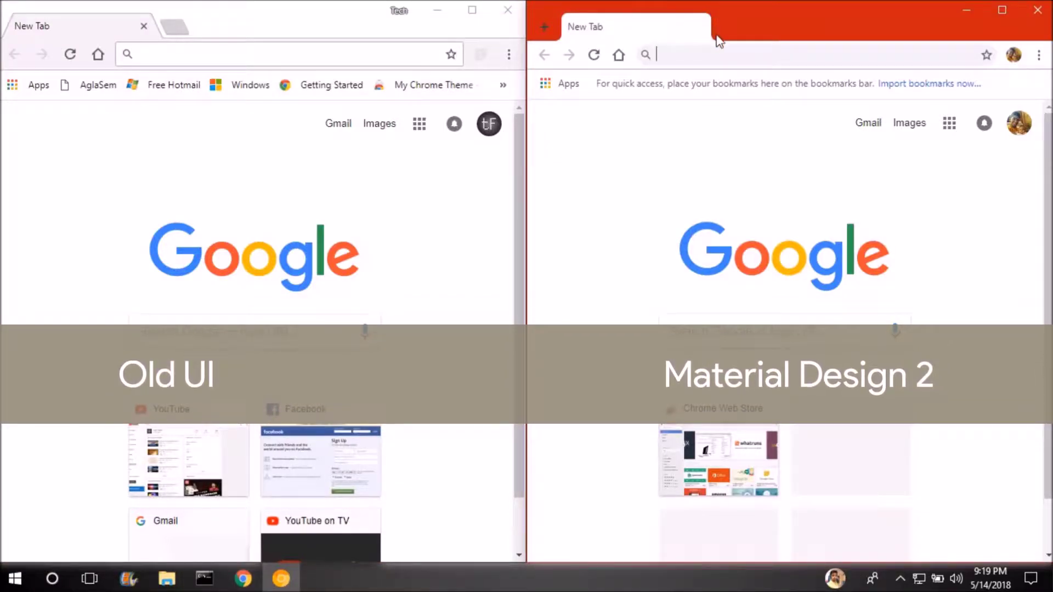
left_click(337, 7)
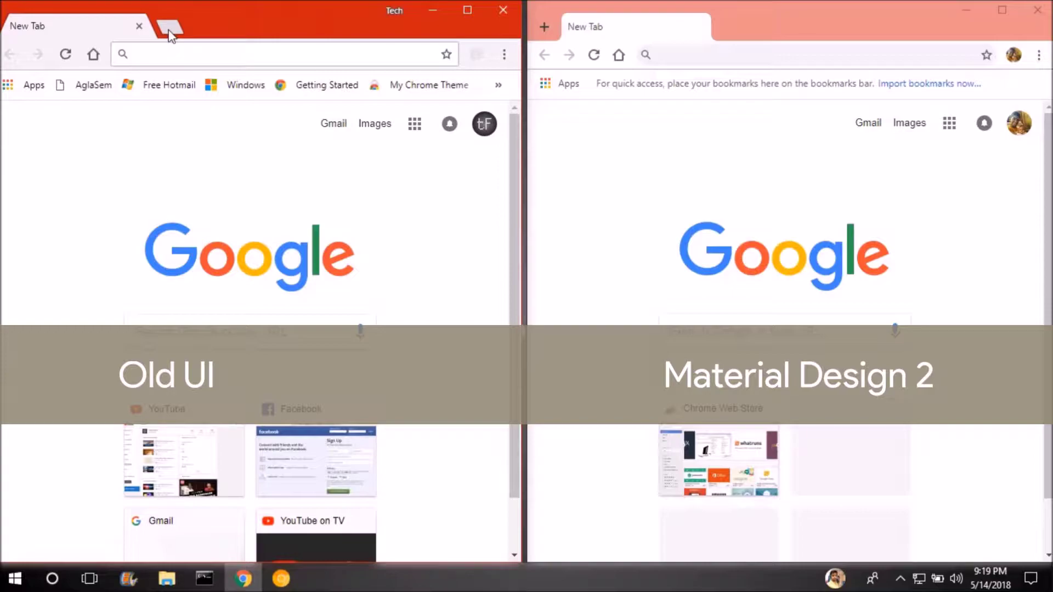
left_click(598, 14)
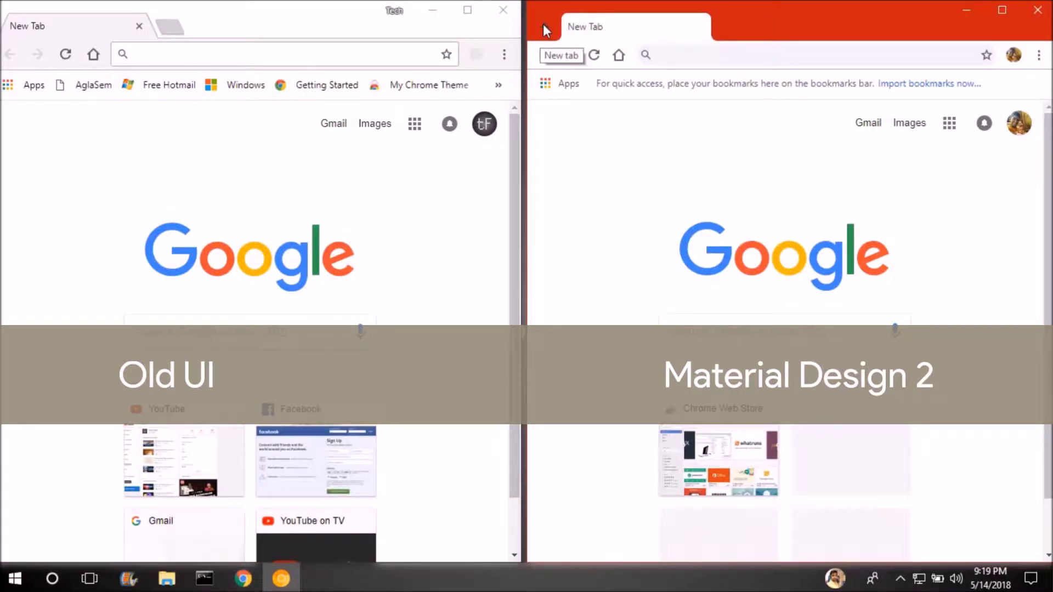
left_click(470, 43)
left_click(890, 16)
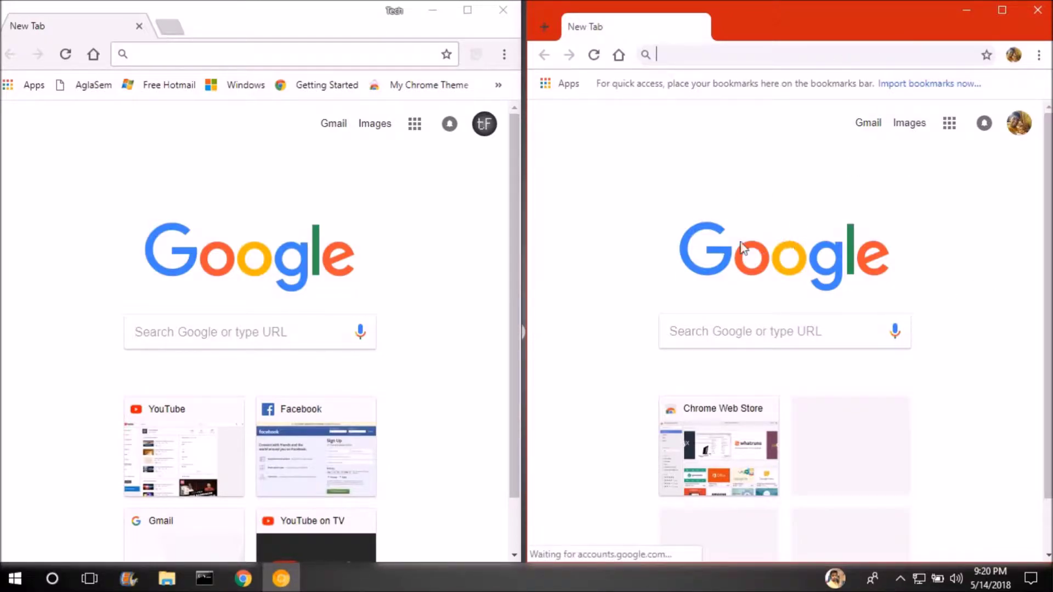
type("googl")
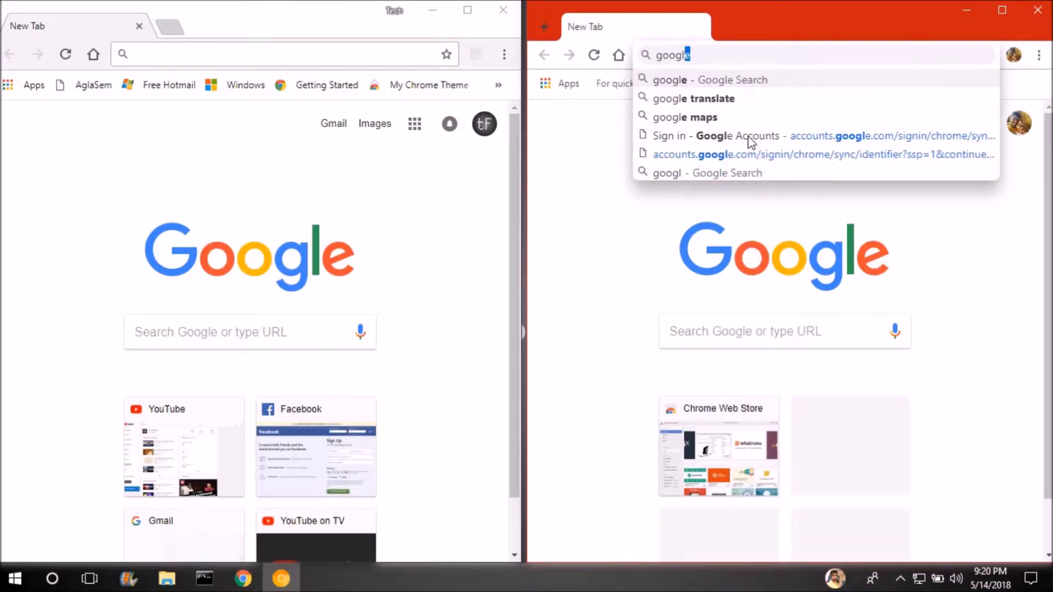
type("e.")
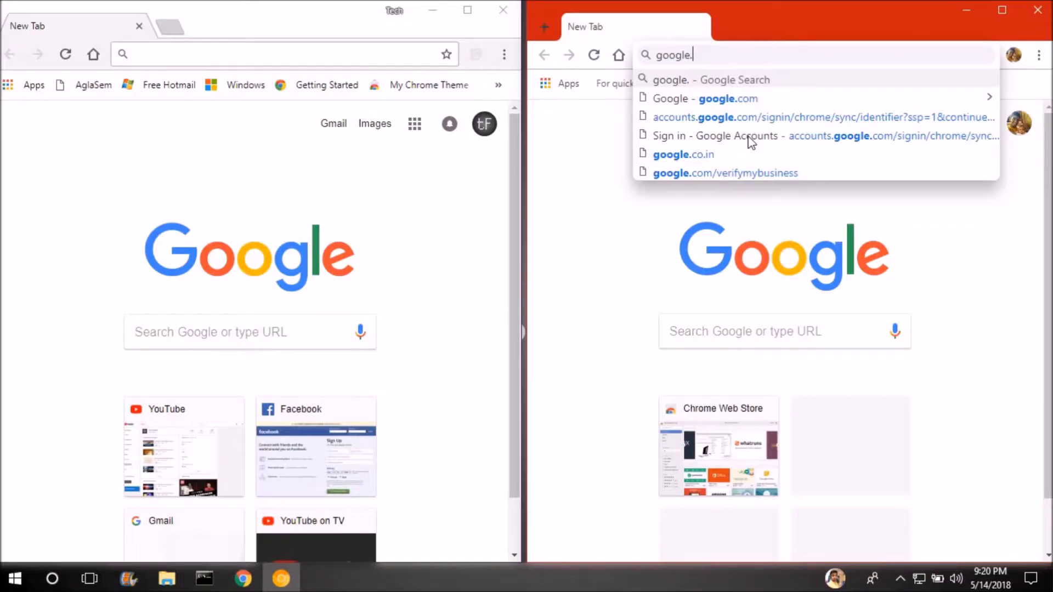
key("Down")
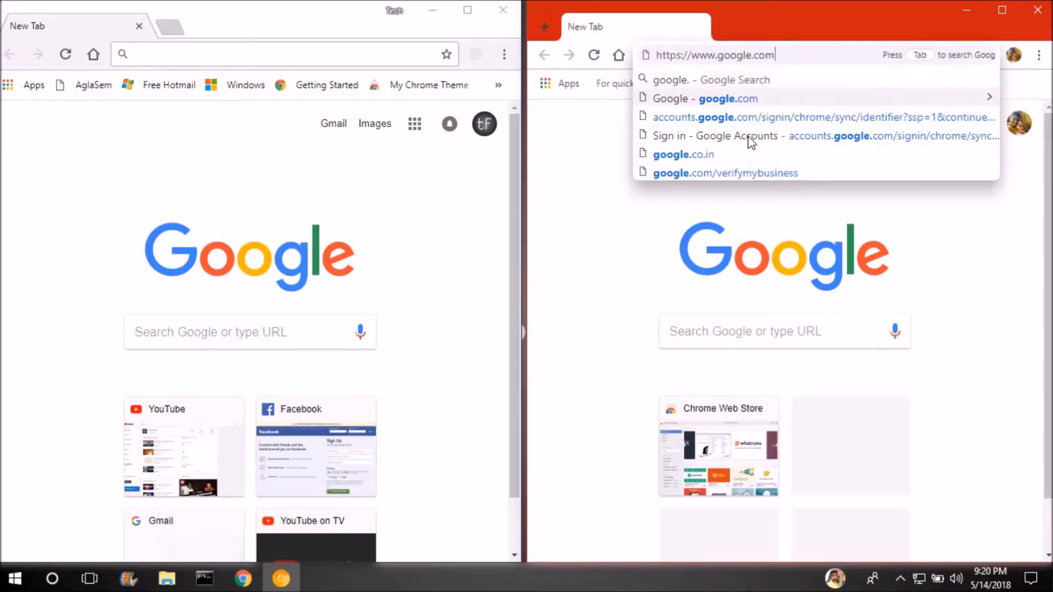
key("Return")
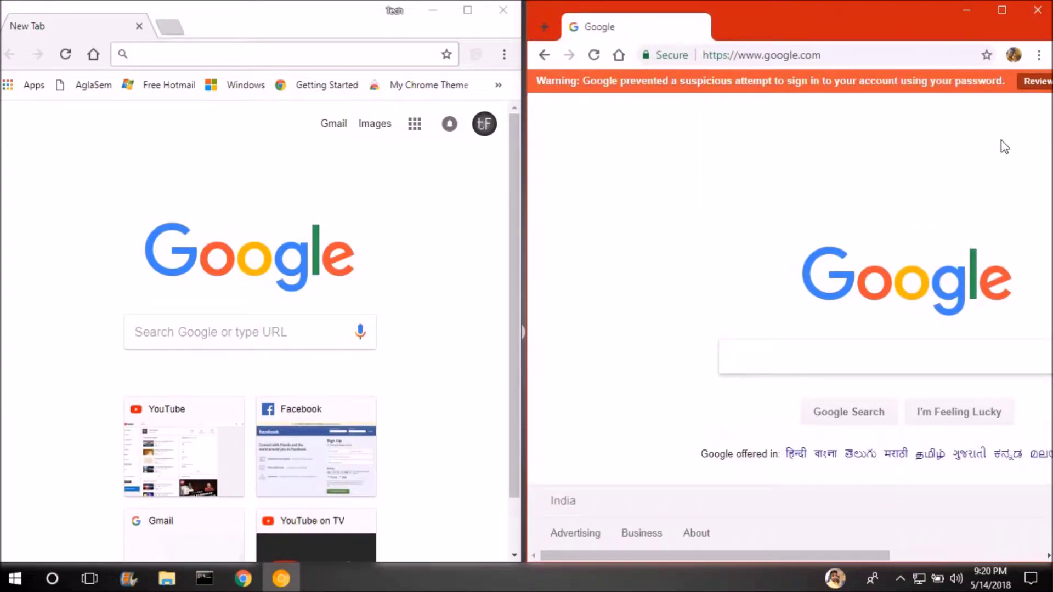
scroll(1004, 147, "right", 4)
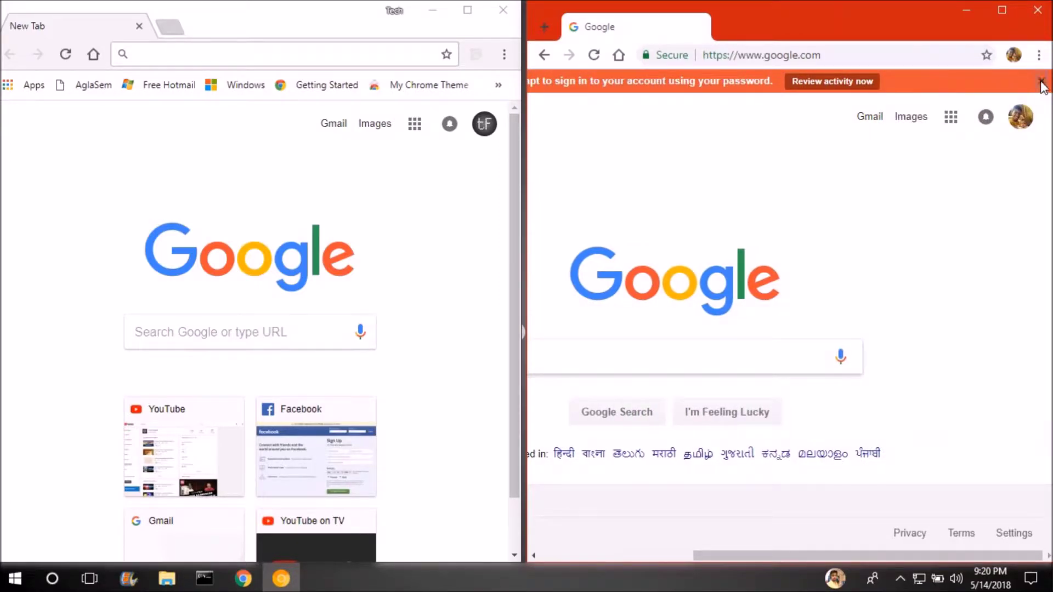
left_click(1041, 83)
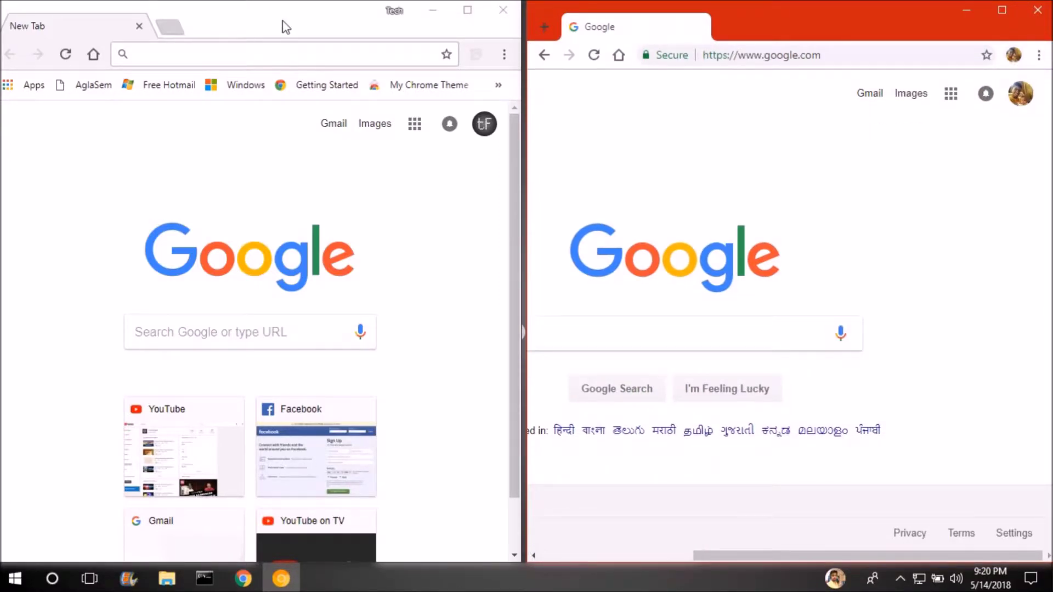
Switch back and forth between regular Chrome and Canary to compare their top UI
left_click(285, 27)
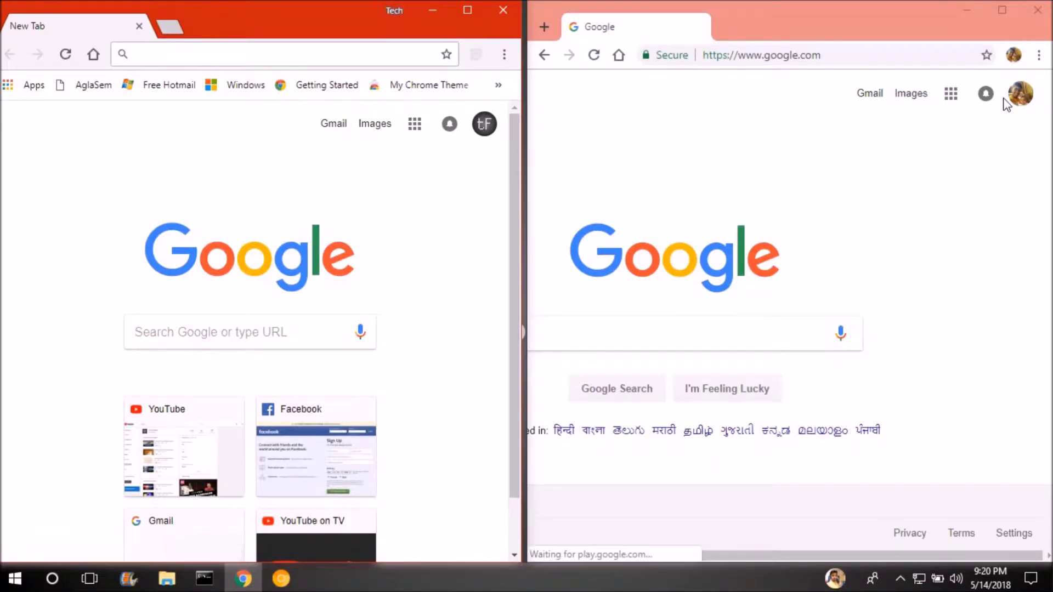
left_click(979, 36)
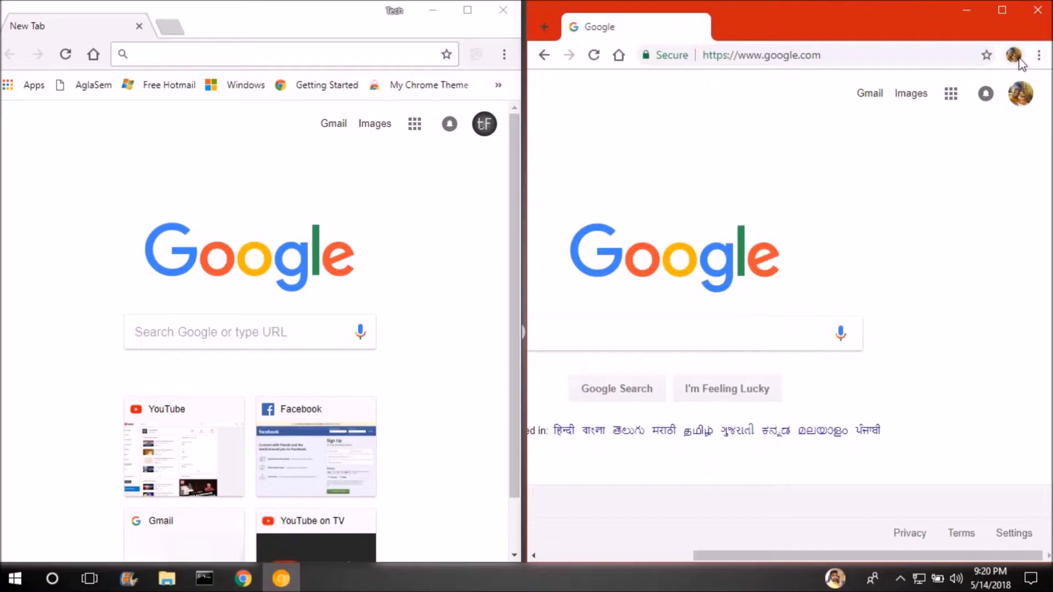
left_click(483, 34)
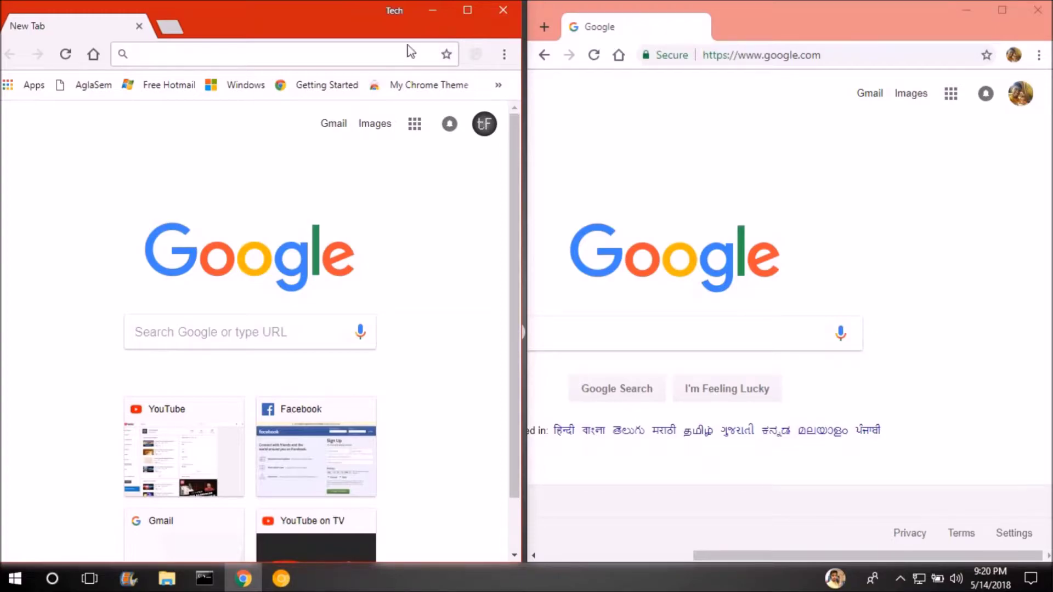
left_click(921, 30)
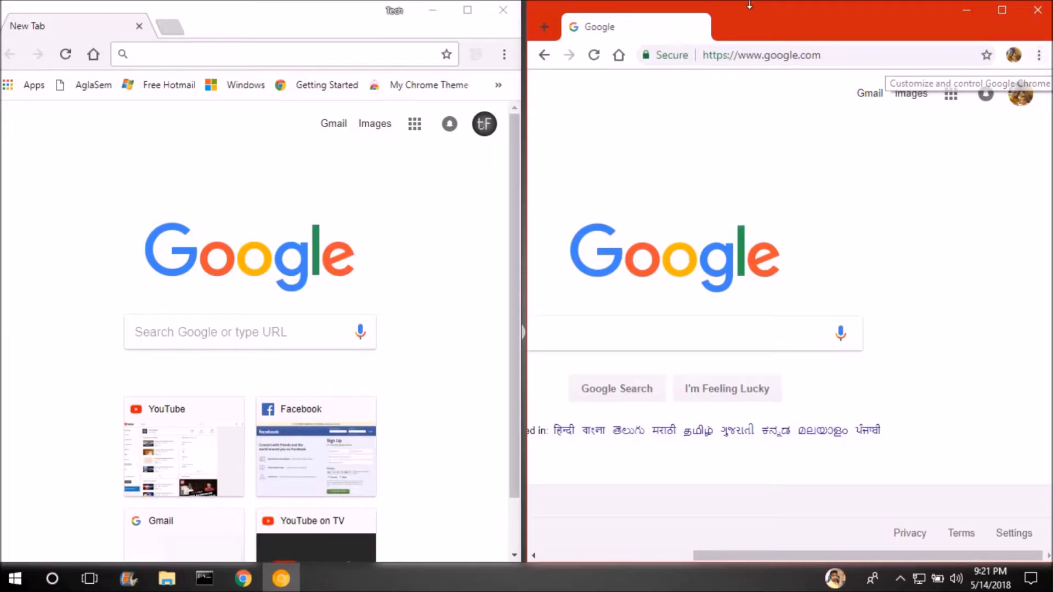
Minimize regular Chrome, maximize Canary, then hide it and restore it from the taskbar
left_click(495, 31)
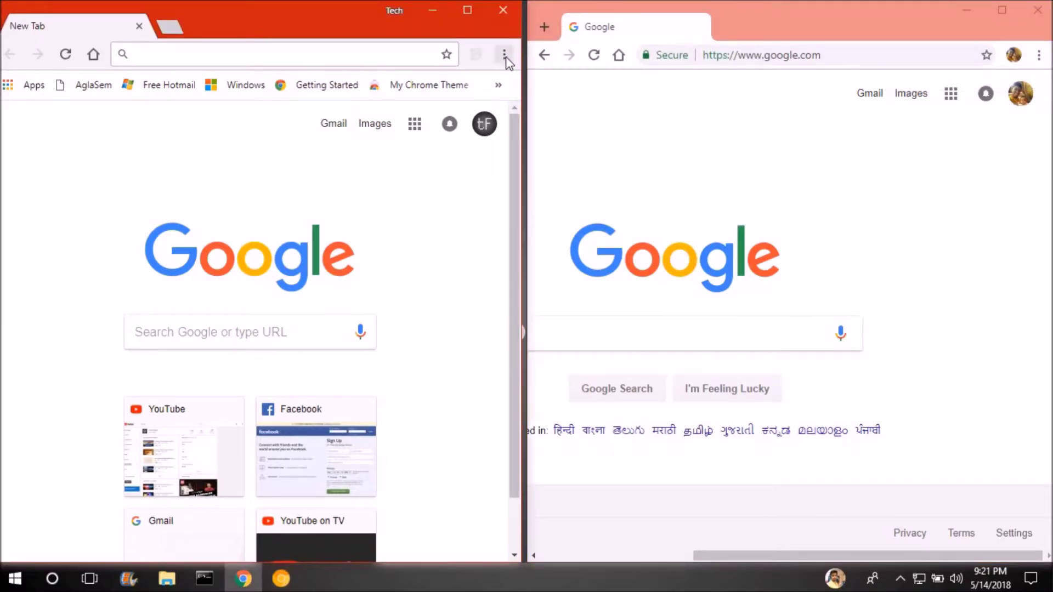
left_click(842, 40)
left_click(444, 11)
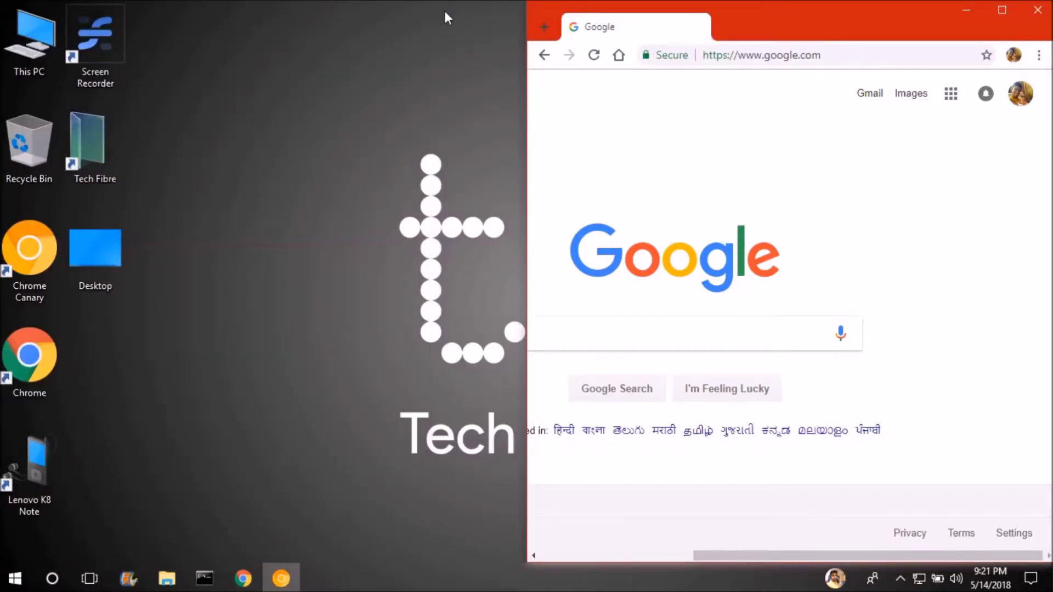
left_click_drag(841, 27, 672, 5)
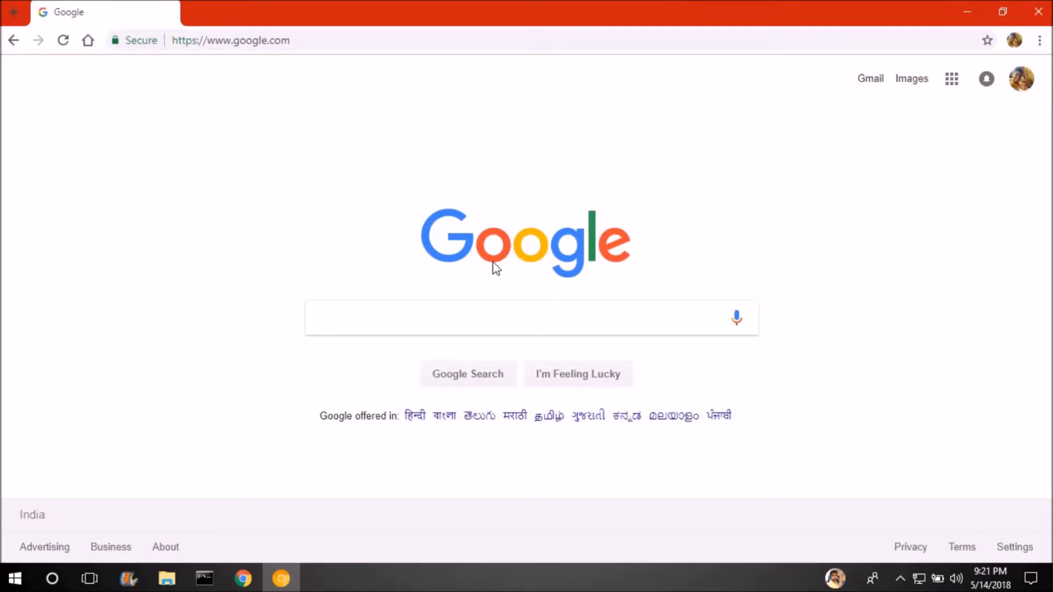
key("super+d")
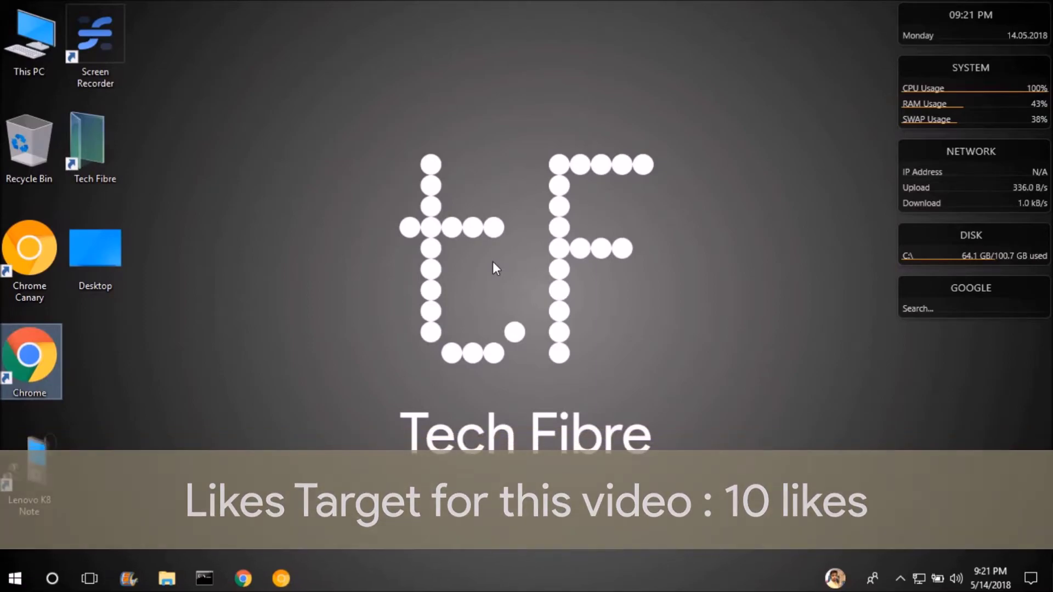
left_click(270, 586)
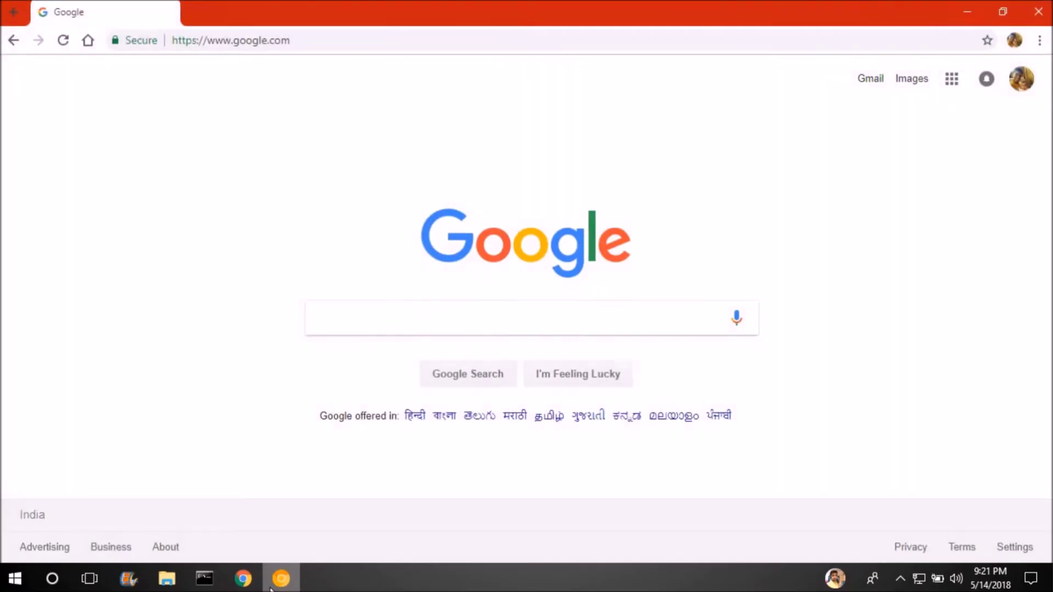